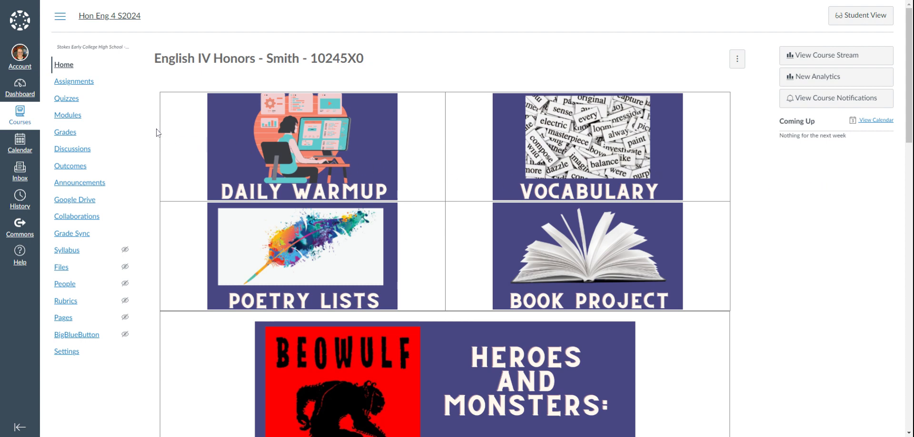
Open the course grades, switch to the Gradebook History view, and look through the listed grade changes.
left_click(65, 133)
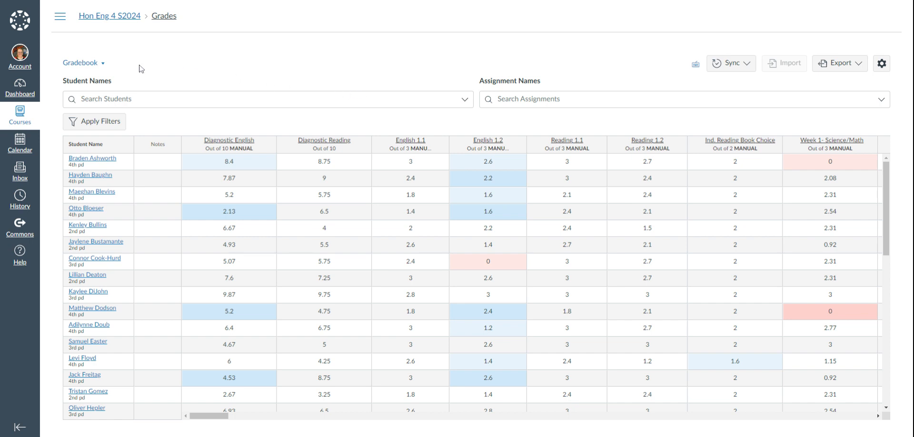
left_click(100, 65)
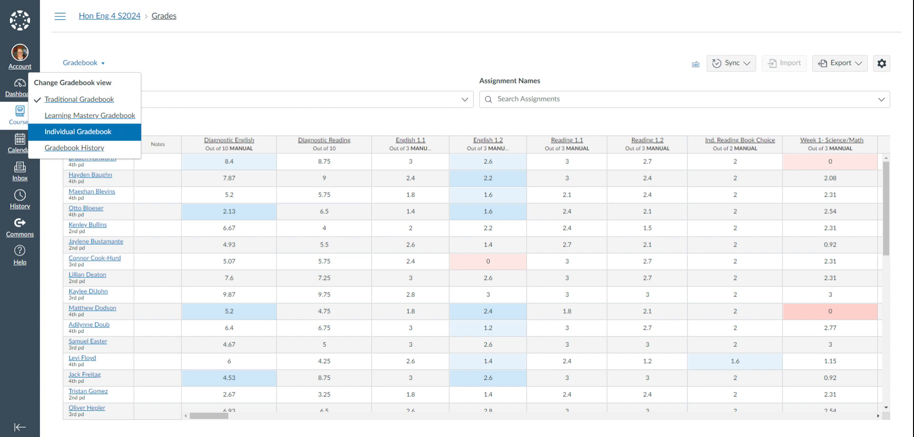
left_click(112, 154)
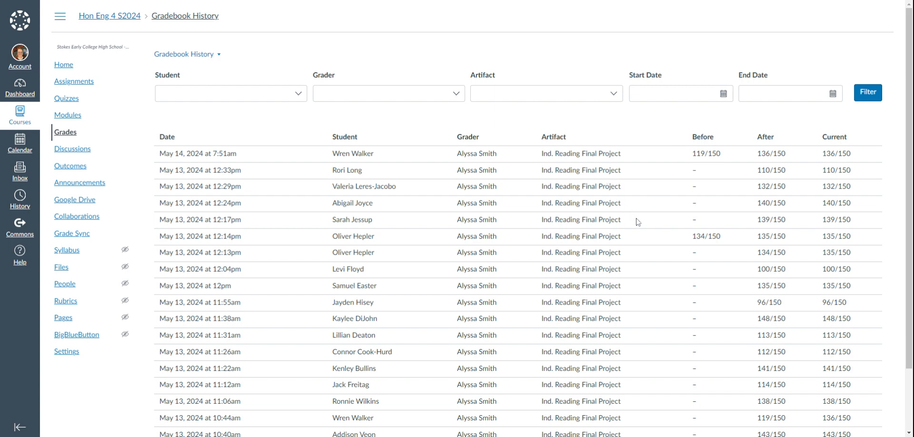
scroll(680, 290, "down", 3)
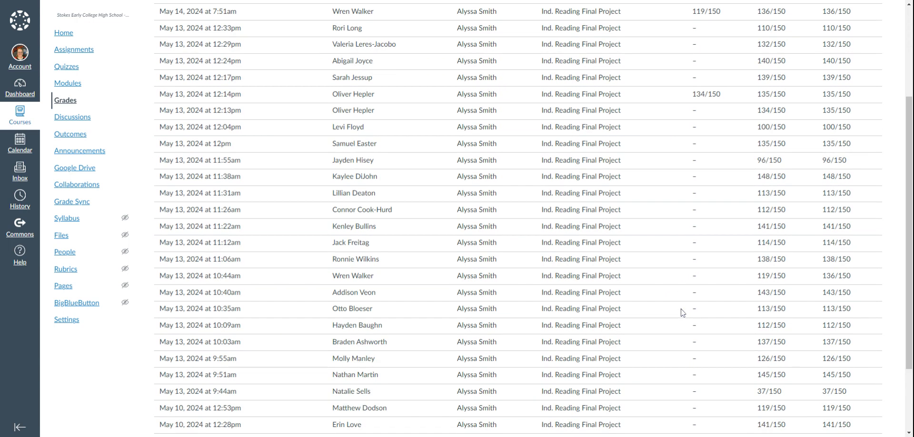
scroll(681, 309, "down", 2)
scroll(684, 313, "up", 5)
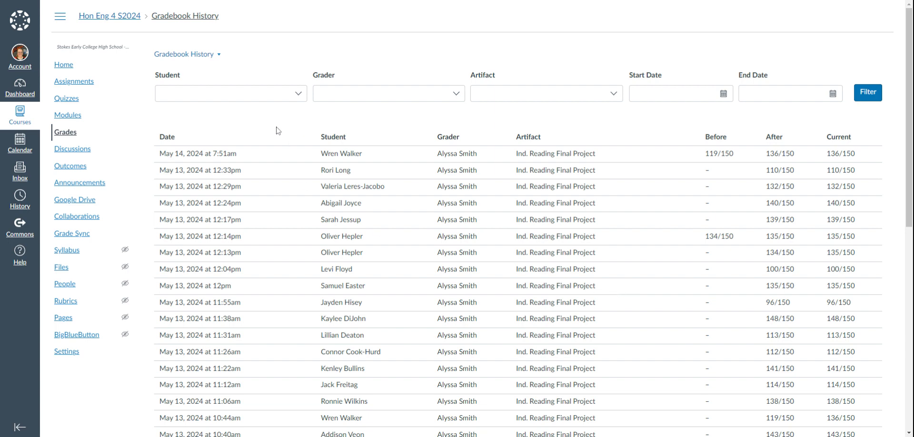
Return to the Traditional Gradebook and inspect the first student's Diagnostic English grade and the zero grade under English 1.2.
left_click(204, 55)
left_click(190, 90)
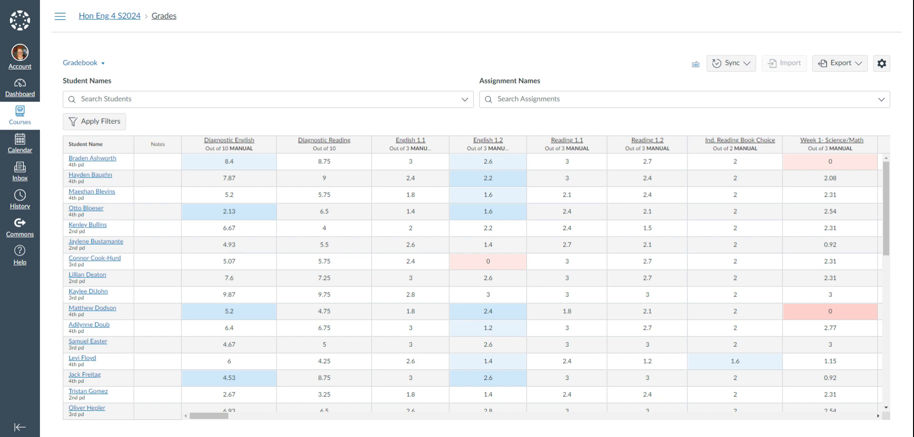
left_click(233, 164)
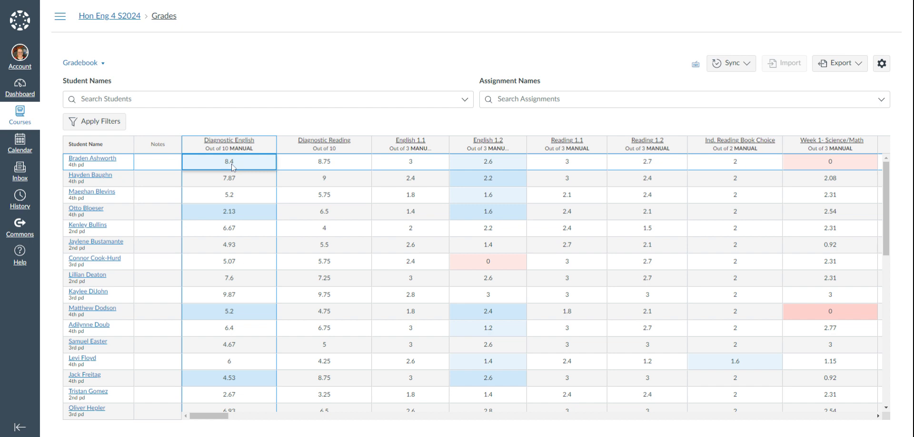
left_click(231, 165)
left_click(491, 263)
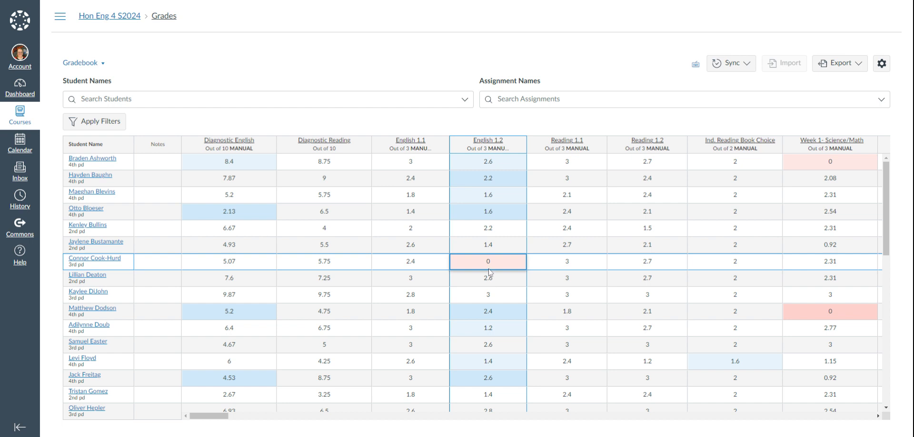
left_click(489, 265)
Filter the gradebook to the second student in the list, and clear the student filter again.
left_click(379, 102)
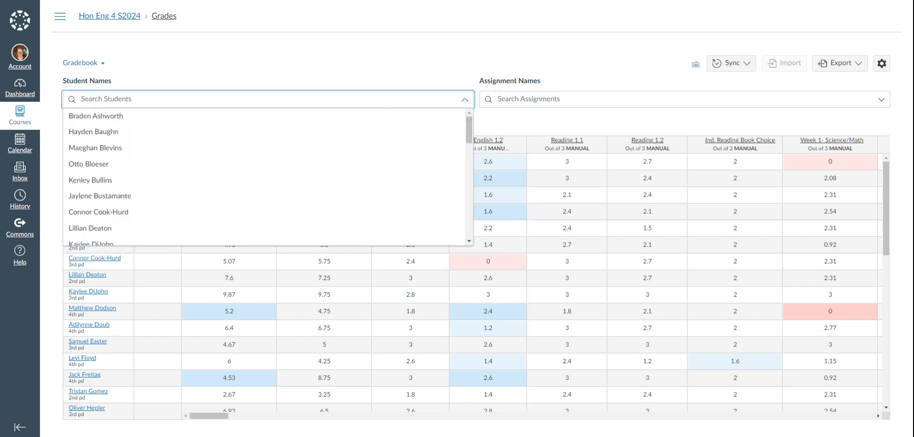
left_click(373, 145)
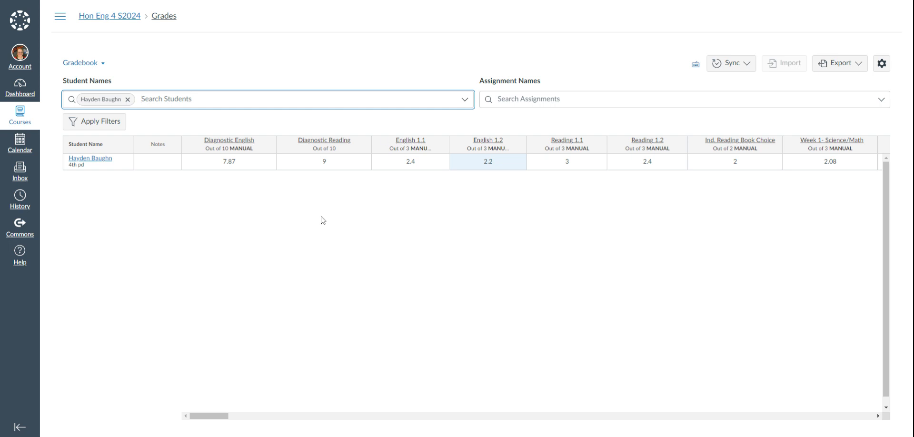
left_click(465, 100)
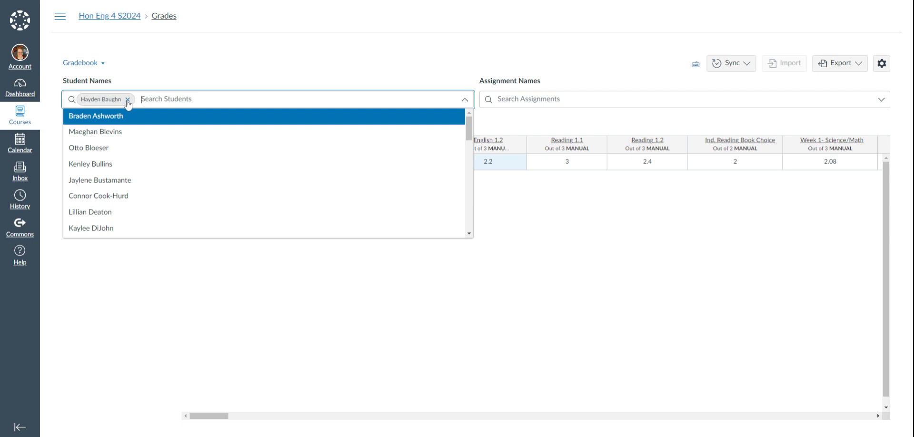
left_click(128, 99)
left_click(180, 76)
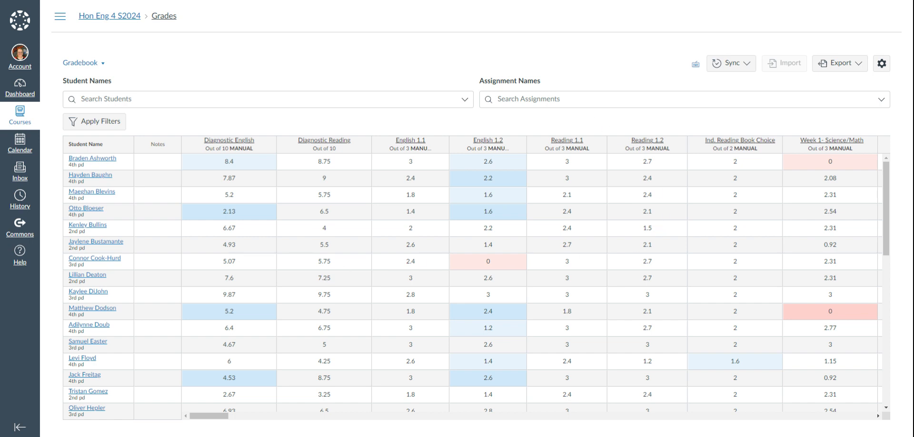
Filter the gradebook to the assignments 1984 quiz 1 and 1984 quiz 2, and remove both assignment filters.
left_click(580, 98)
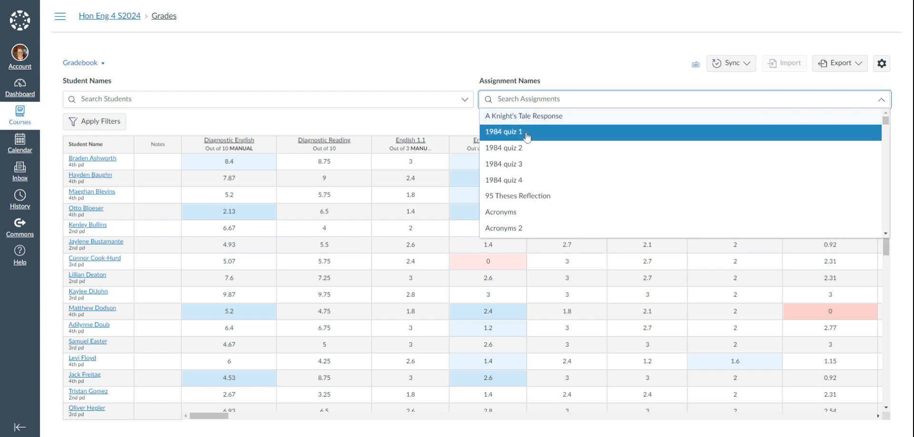
left_click(526, 134)
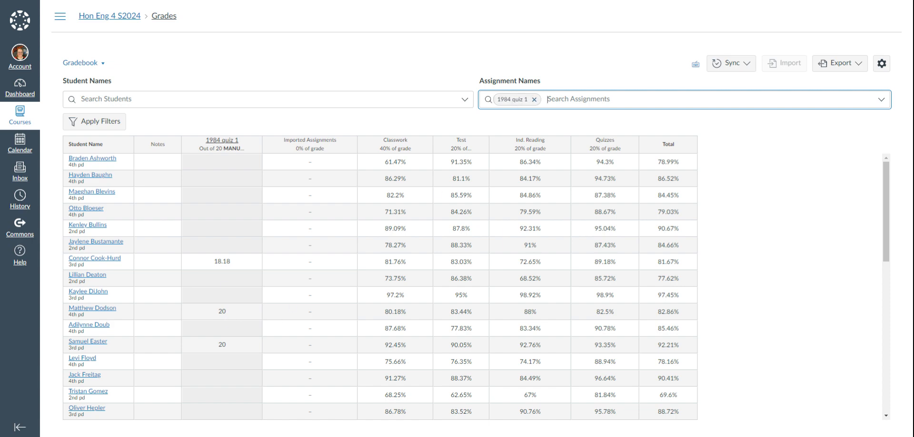
left_click(547, 100)
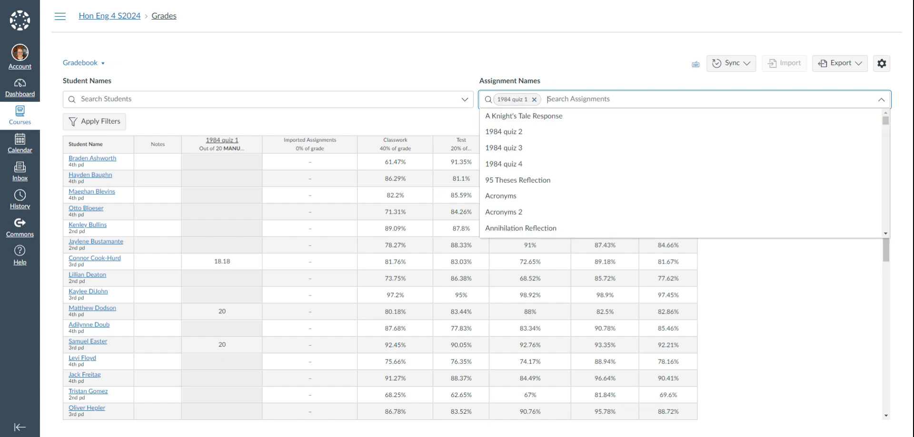
left_click(524, 138)
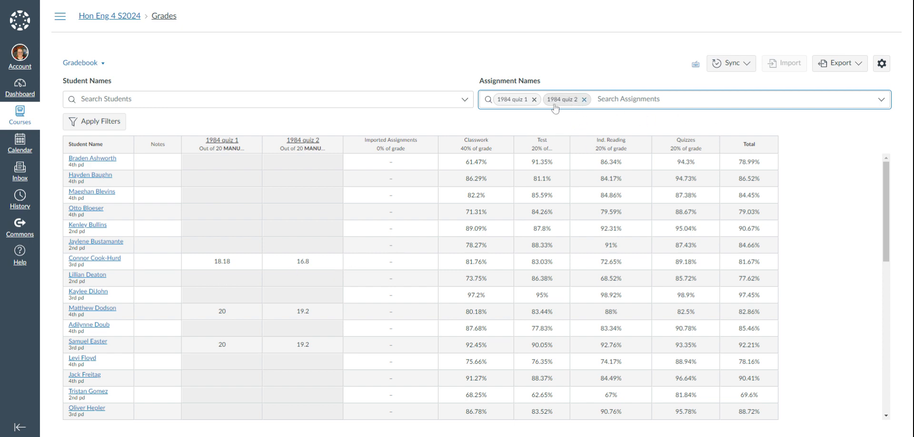
left_click(534, 100)
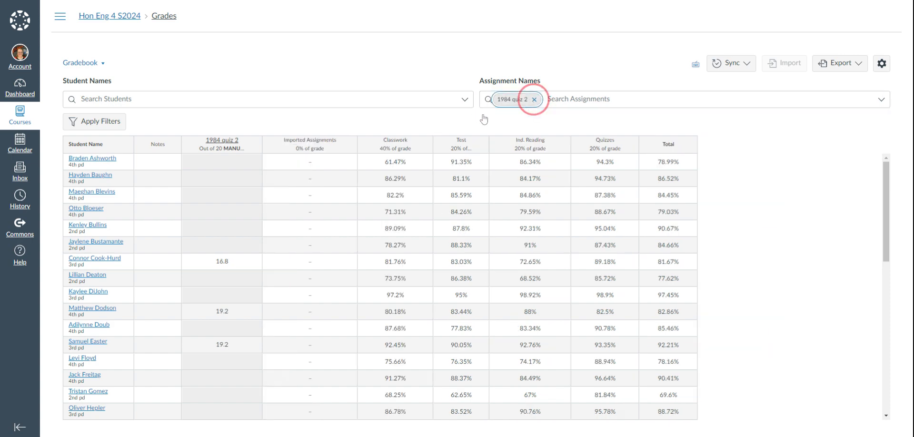
left_click(534, 100)
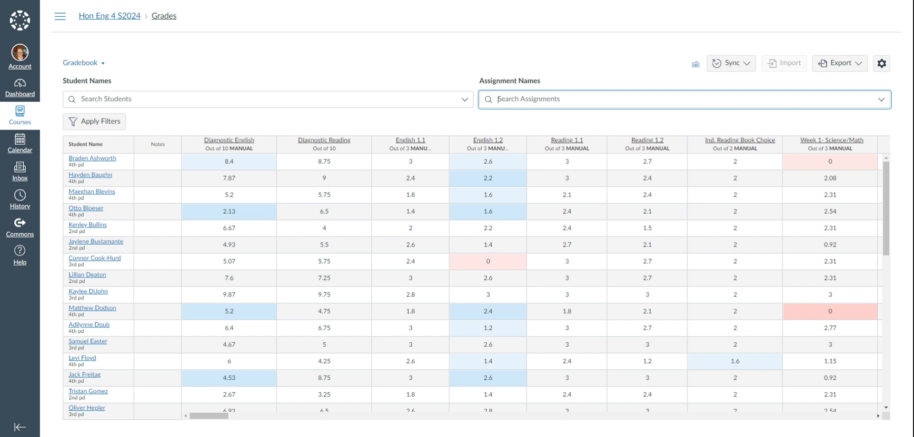
Review the late policies and the grade posting policy in the gradebook settings, leaving them without changes.
left_click(880, 70)
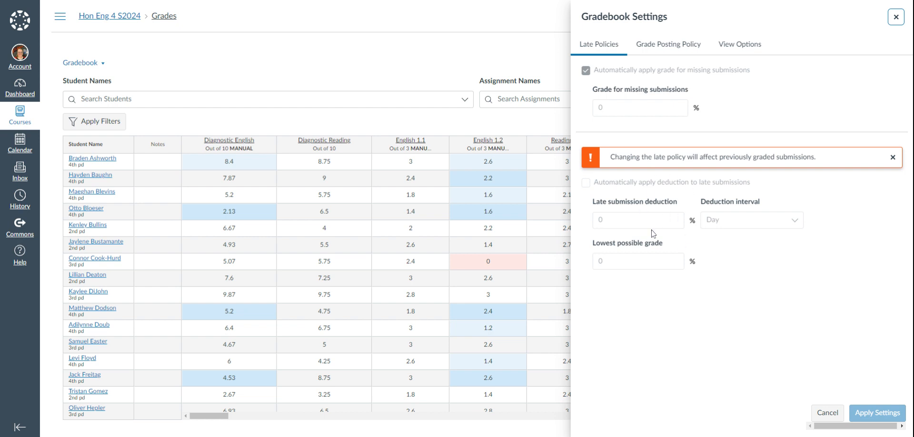
left_click(687, 48)
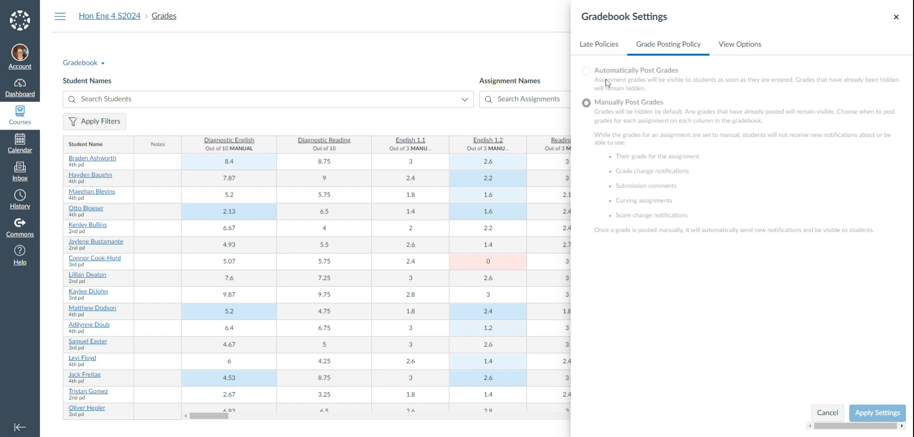
left_click(896, 20)
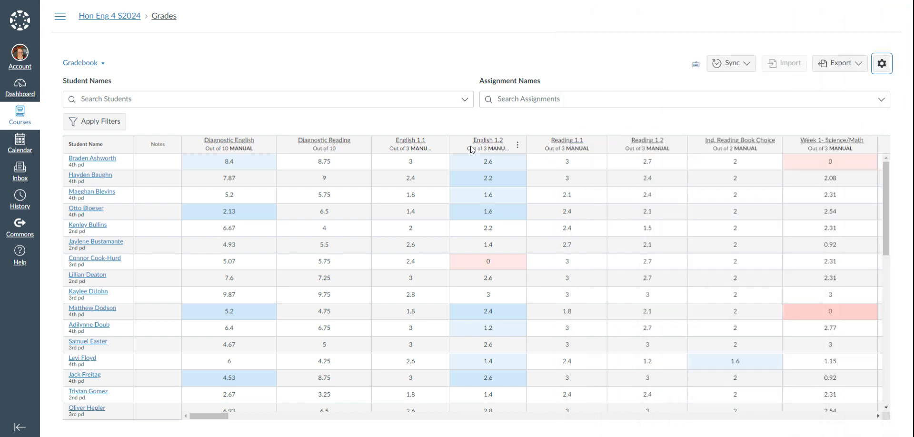
Look through the column options for the English 1.2 assignment, including Message Students Who, and dismiss them.
left_click(518, 144)
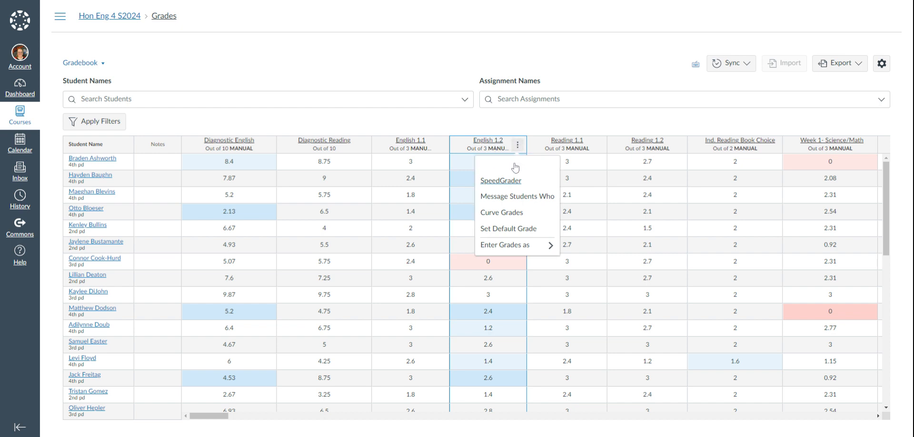
key("Down")
key("Down")
key("Down")
key("Down")
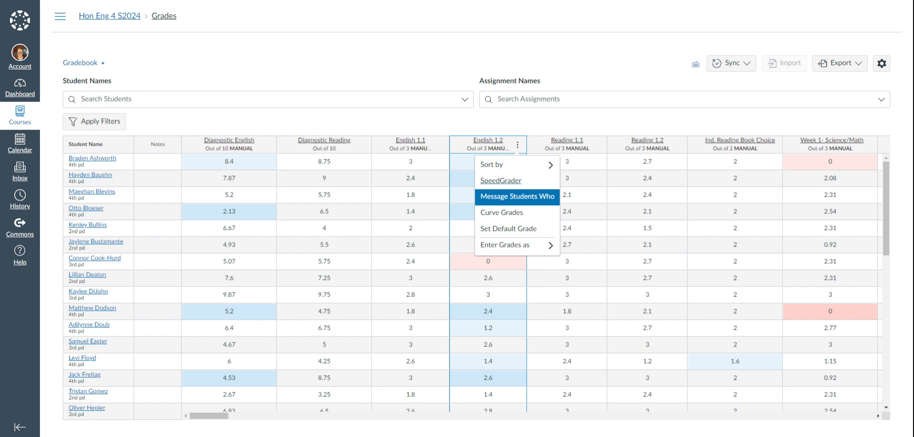
left_click(526, 130)
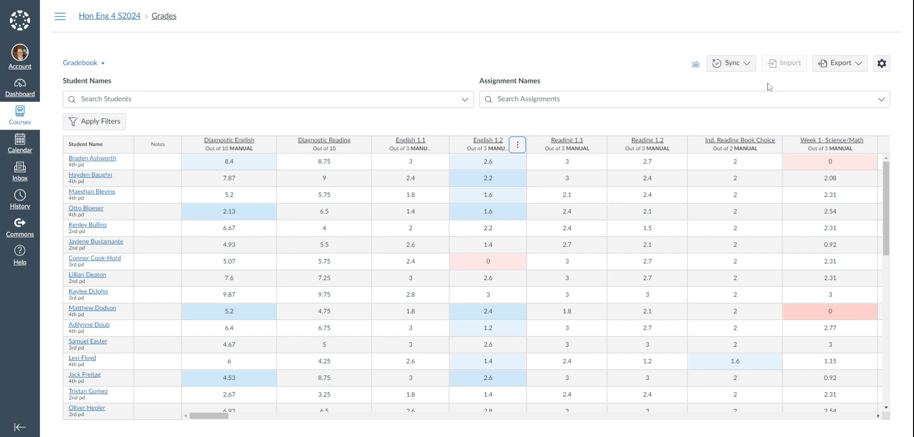
Review the Arrange By and Show choices in the gradebook's view options, and look at the assignment group totals and Total column.
left_click(882, 63)
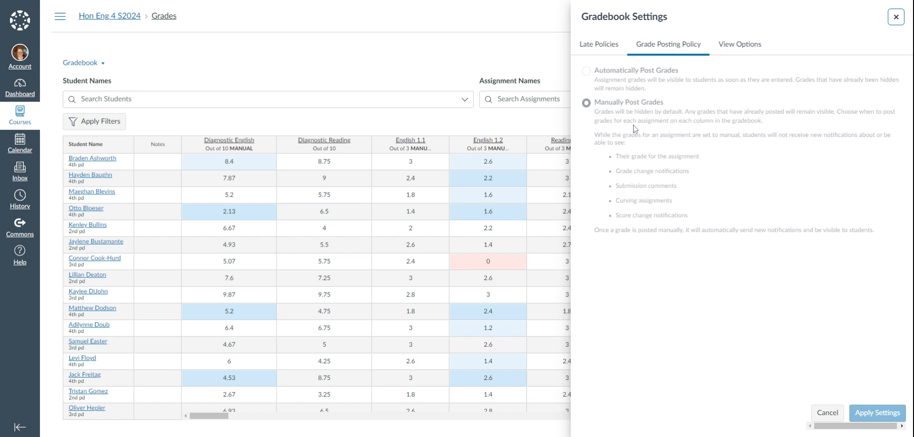
left_click(740, 44)
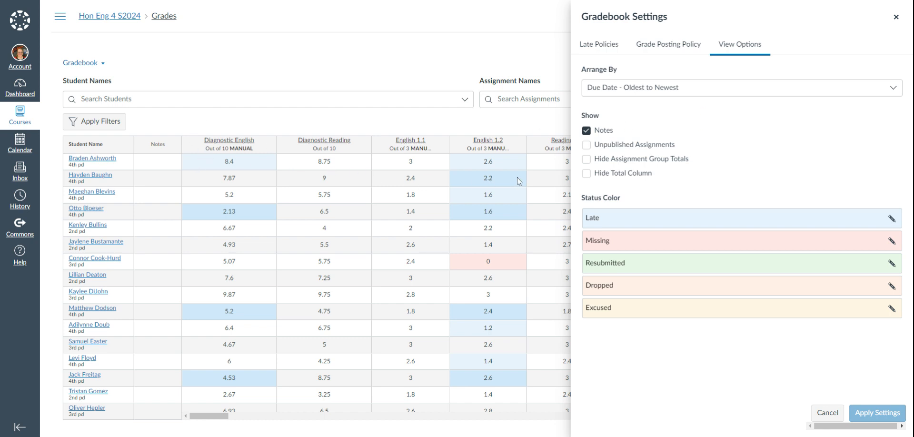
left_click(683, 93)
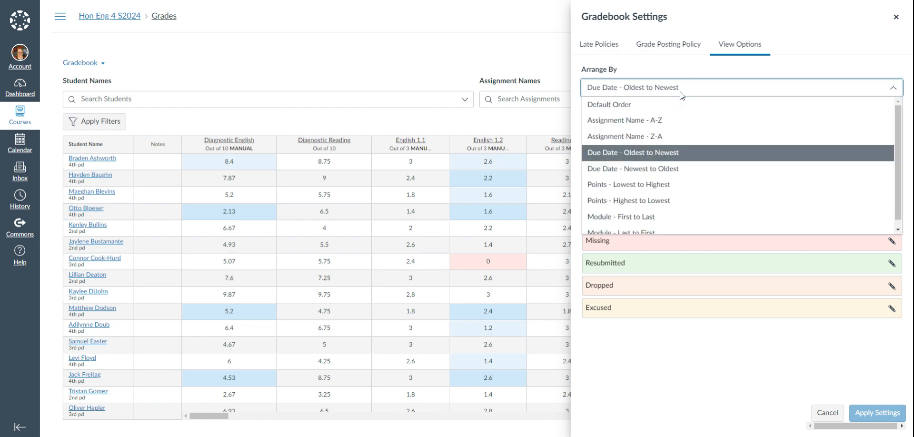
scroll(695, 153, "down", 1)
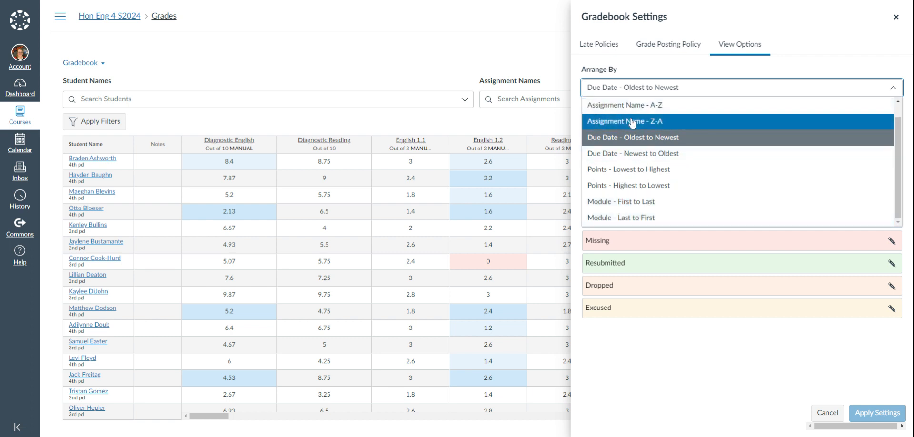
left_click(627, 90)
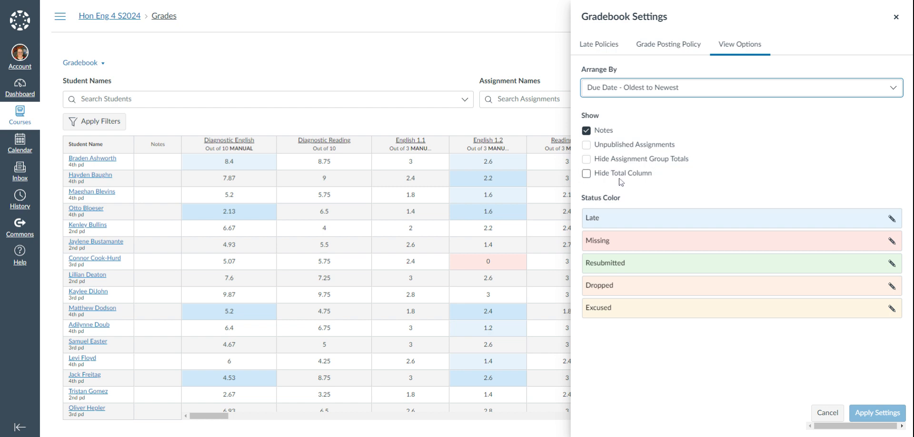
left_click(896, 17)
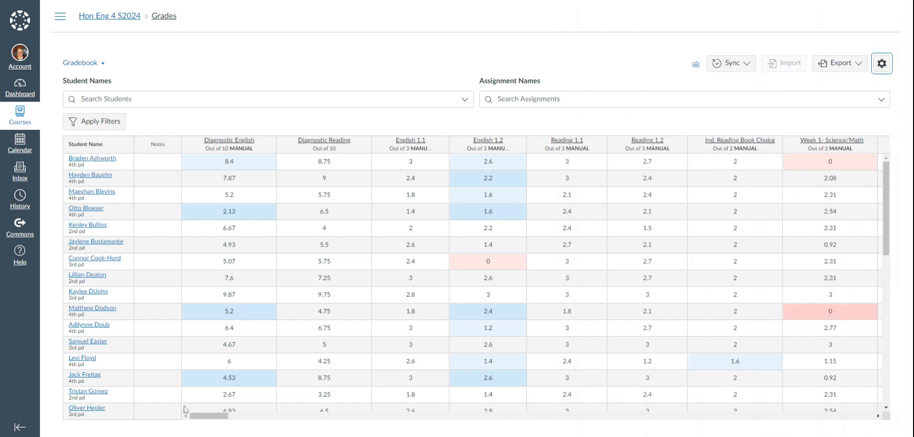
left_click_drag(204, 415, 853, 400)
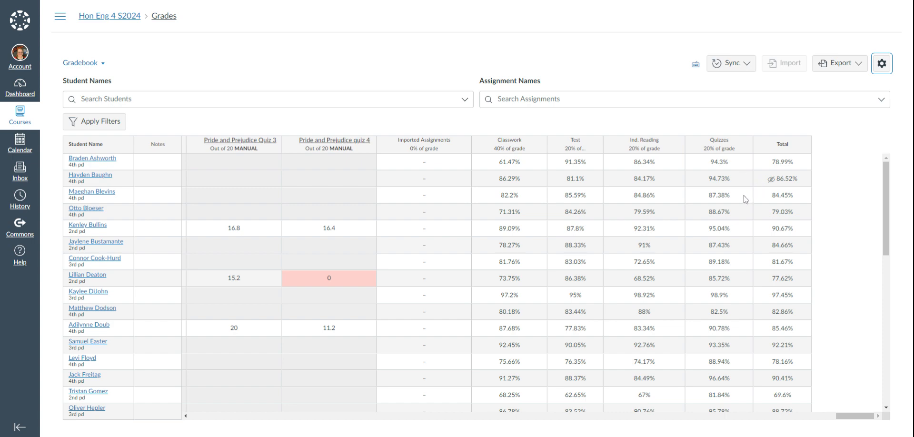
Look at the color choices for the Resubmitted status in the gradebook view options, and leave without applying any.
left_click(882, 63)
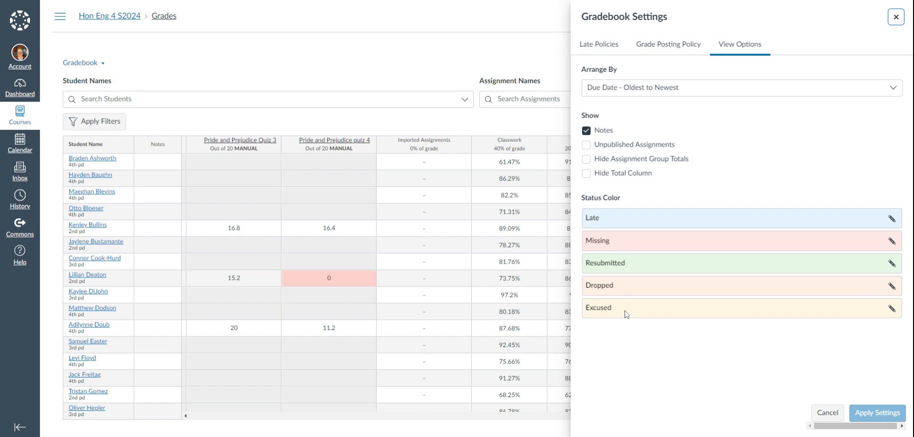
left_click(889, 263)
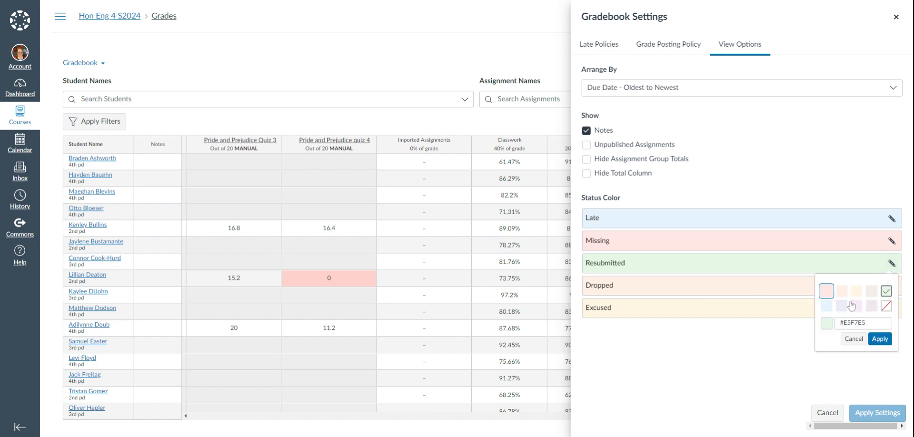
left_click(854, 340)
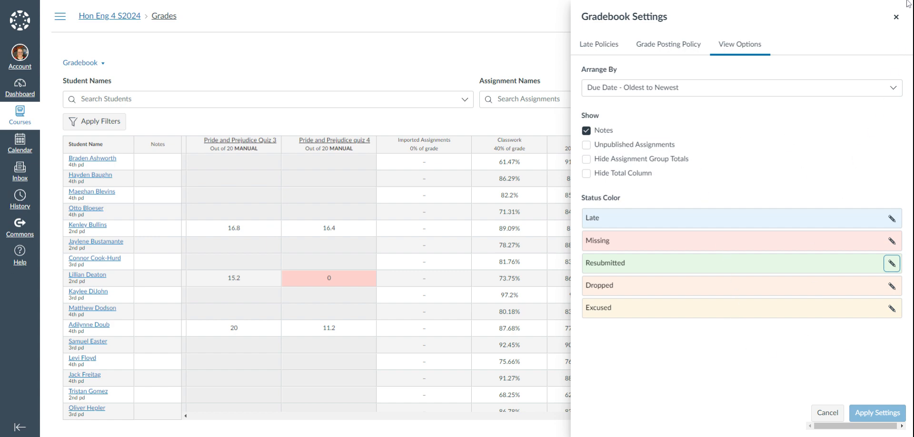
left_click(896, 18)
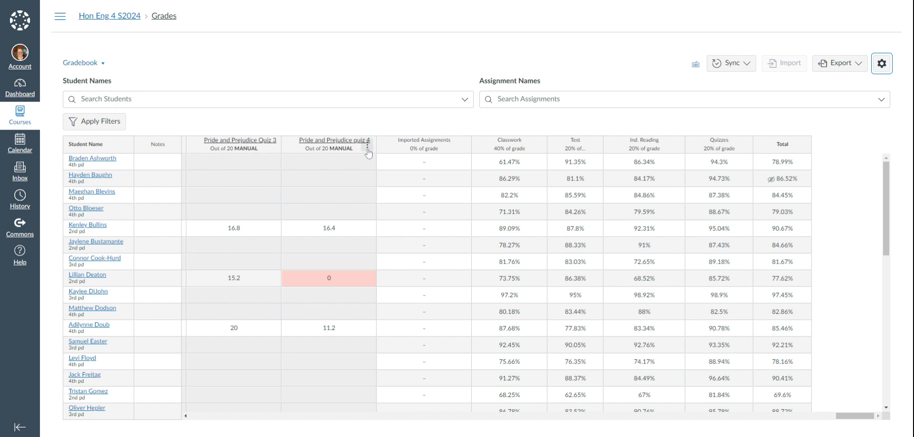
Review the recipient criteria of Message Students Who for Pride and Prejudice quiz 4, and cancel the message without sending it.
left_click(367, 147)
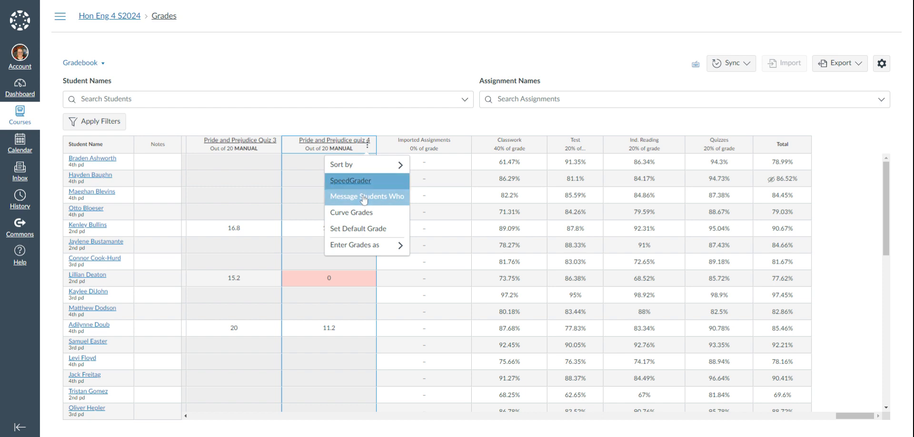
mouse_move(362, 165)
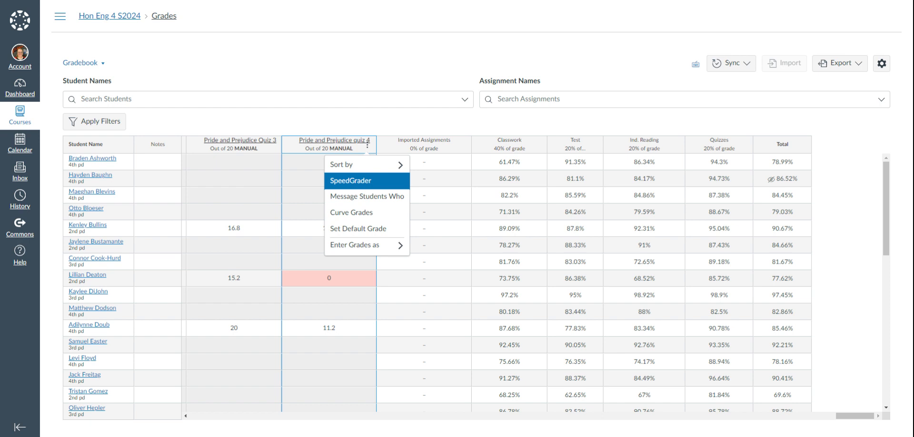
left_click(350, 198)
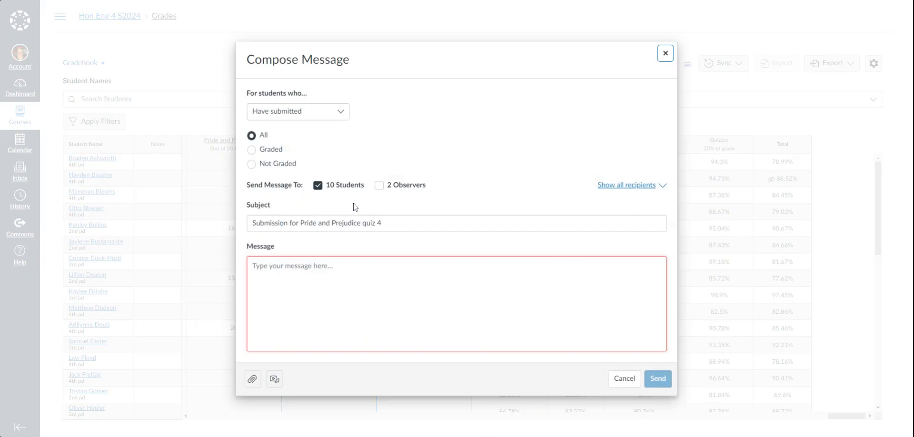
left_click(322, 113)
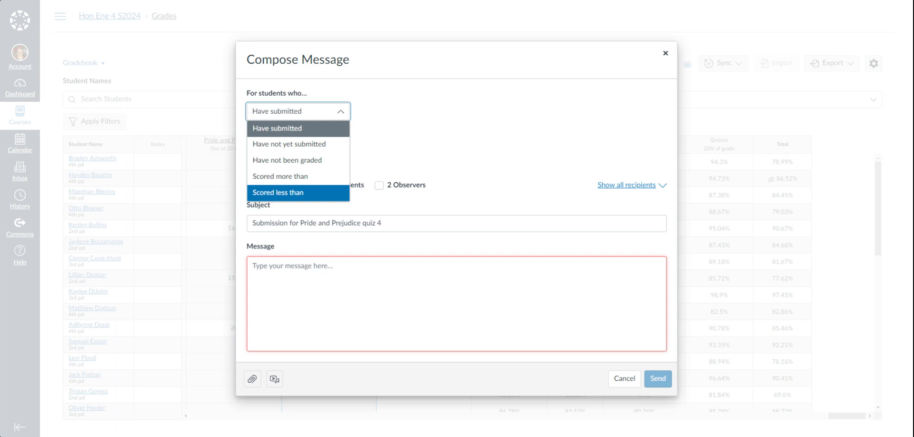
left_click(339, 112)
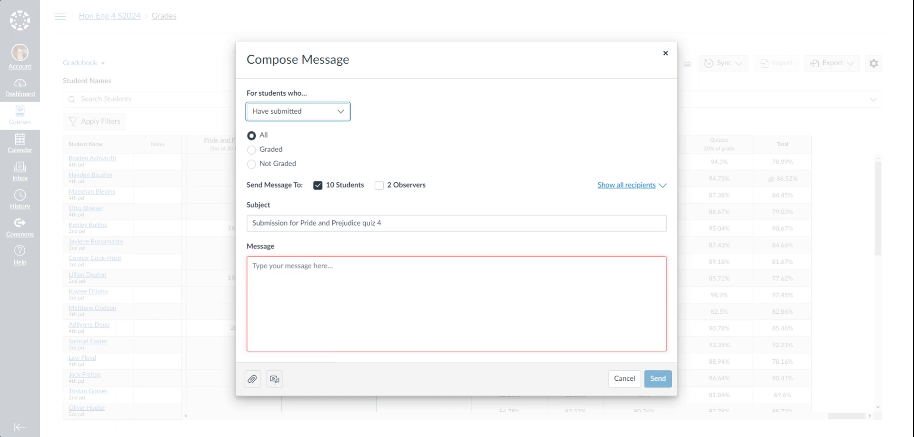
left_click(633, 388)
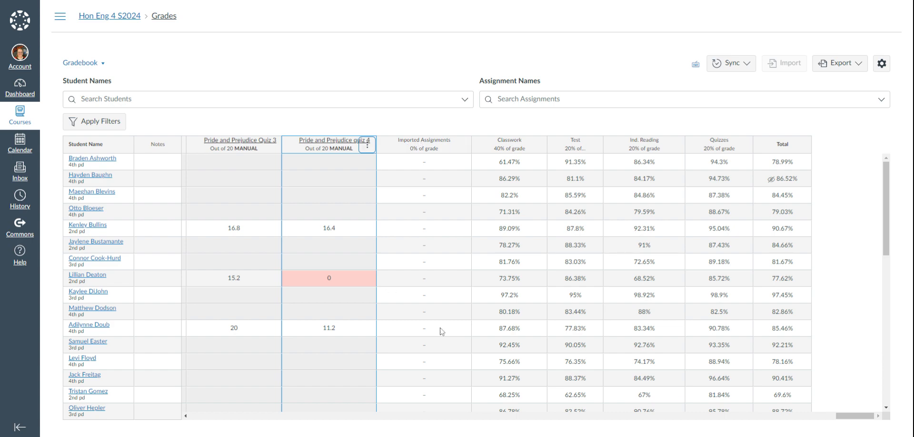
Look back across the gradebook's assignment columns to the first one, Diagnostic English.
left_click_drag(844, 415, 674, 432)
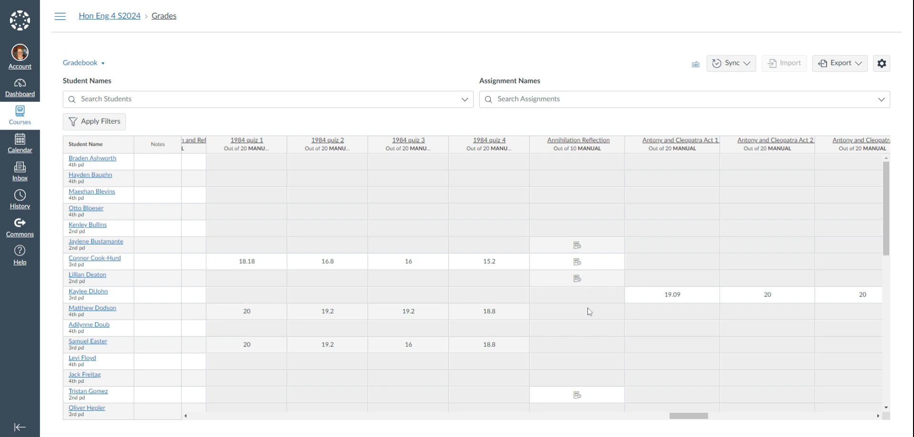
left_click(692, 418)
left_click_drag(691, 420, 219, 430)
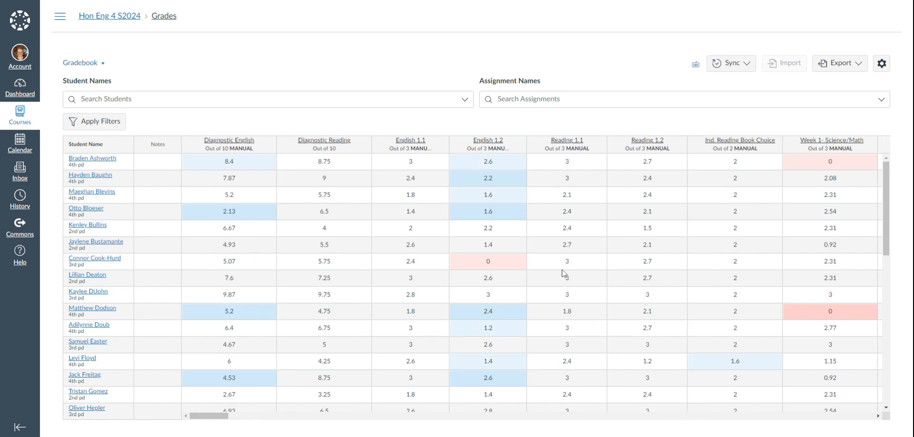